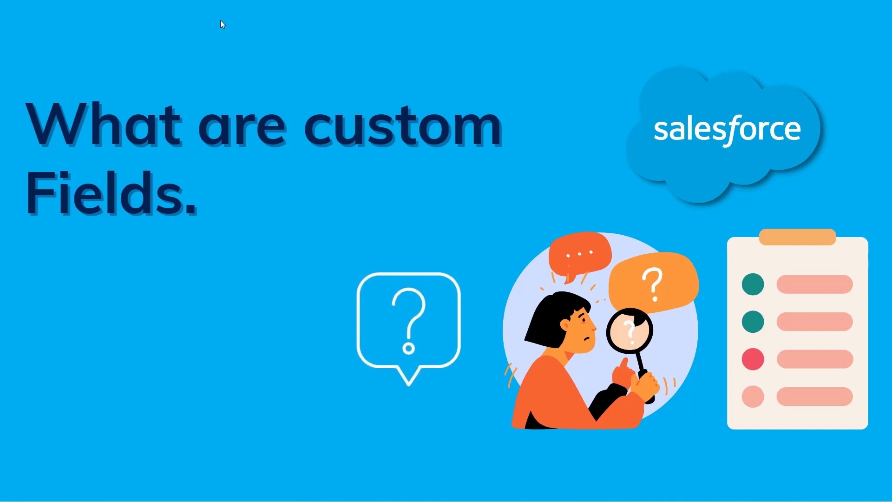
Advance the slideshow to the 'Create Custom fields in Salesforce Lightning' slide.
left_click(216, 29)
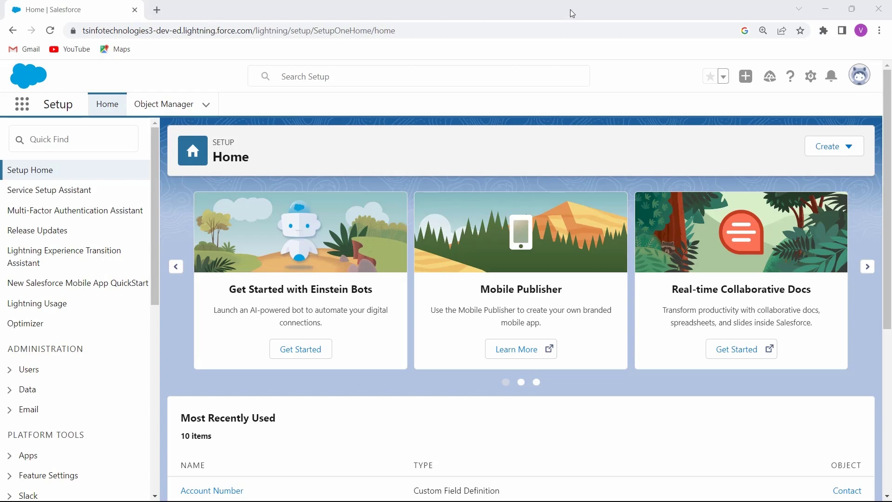
Find 'Usa student' in Setup's Object Manager and open the USA student object's details.
left_click(810, 77)
left_click(749, 112)
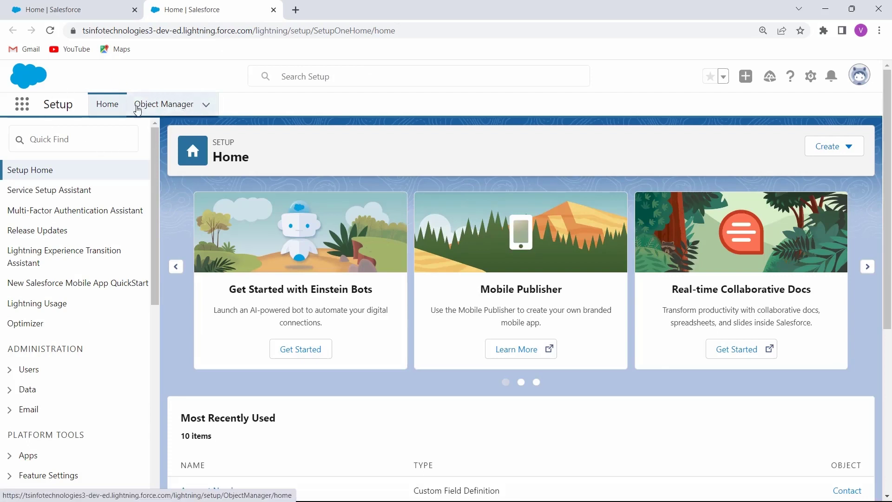
left_click(181, 102)
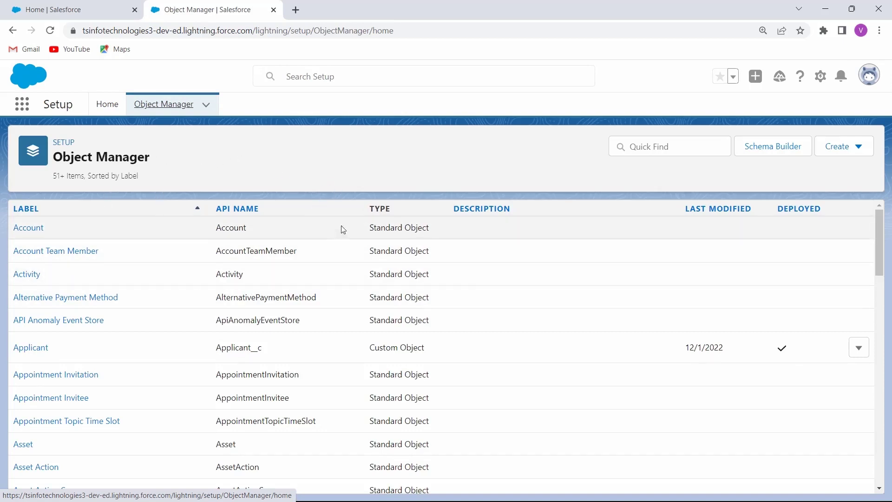
left_click(643, 148)
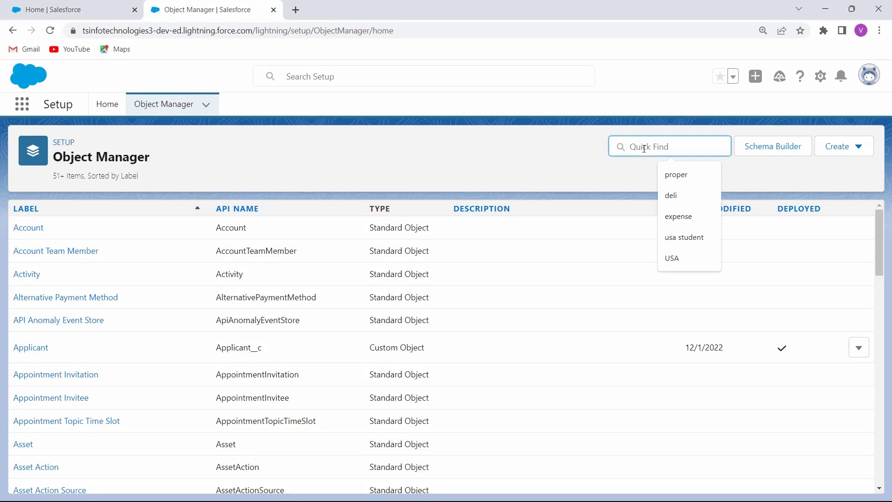
left_click(649, 149)
type("Us")
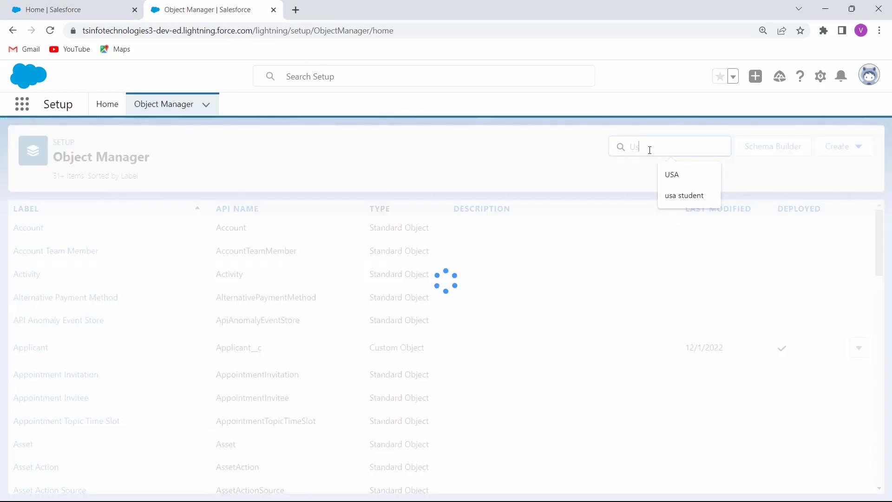
type("a student")
key("Return")
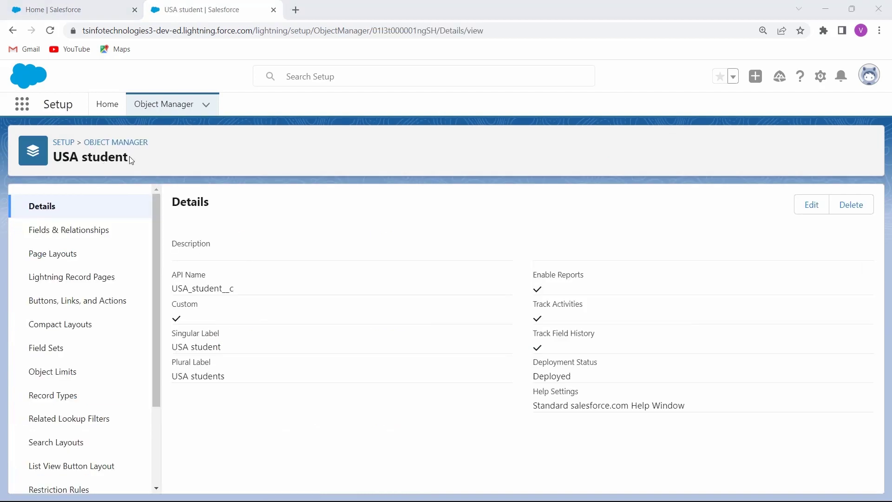
Create a new USA student field from Fields & Relationships with the Text data type.
left_click_drag(132, 160, 53, 160)
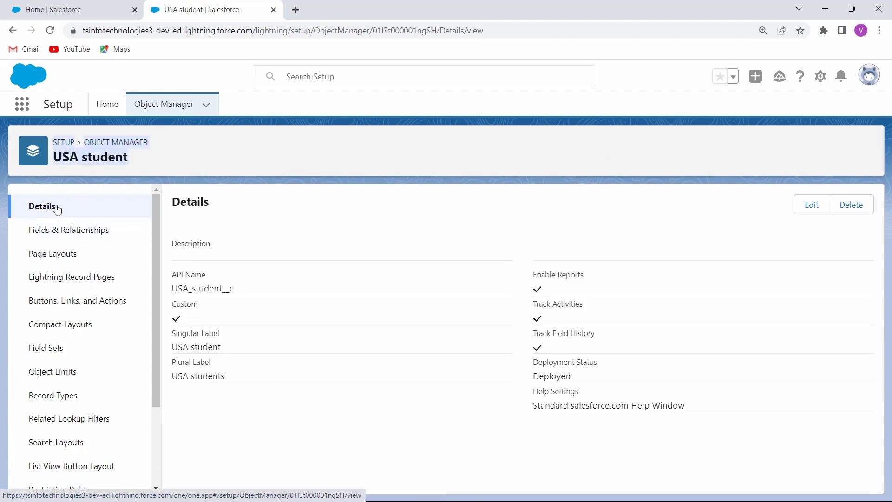
left_click(66, 234)
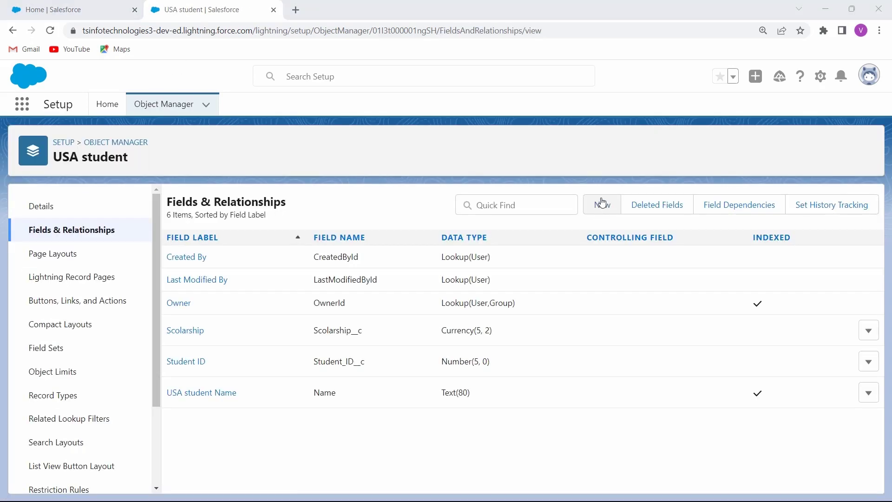
left_click(601, 203)
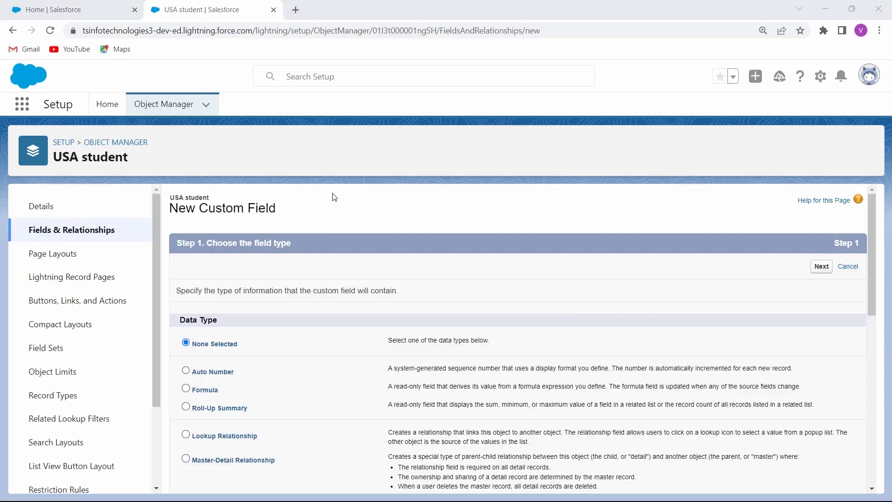
triple_click(226, 323)
left_click_drag(870, 275, 873, 316)
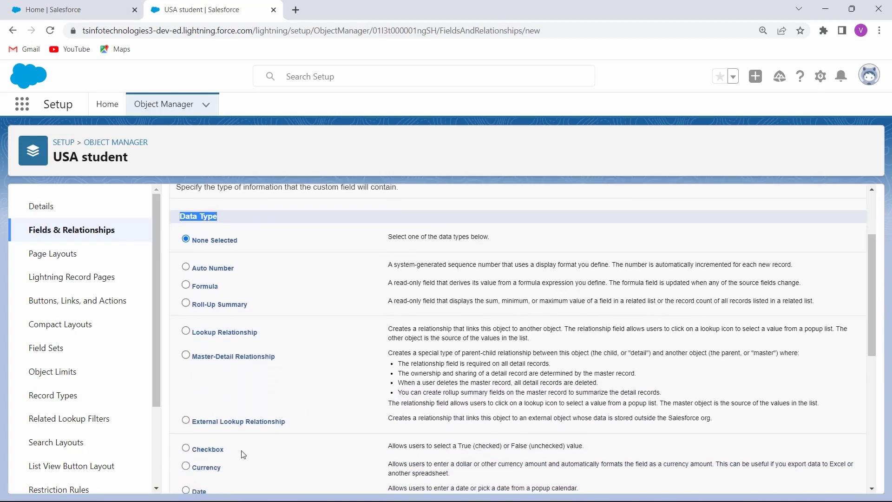
scroll(241, 454, "down", 5)
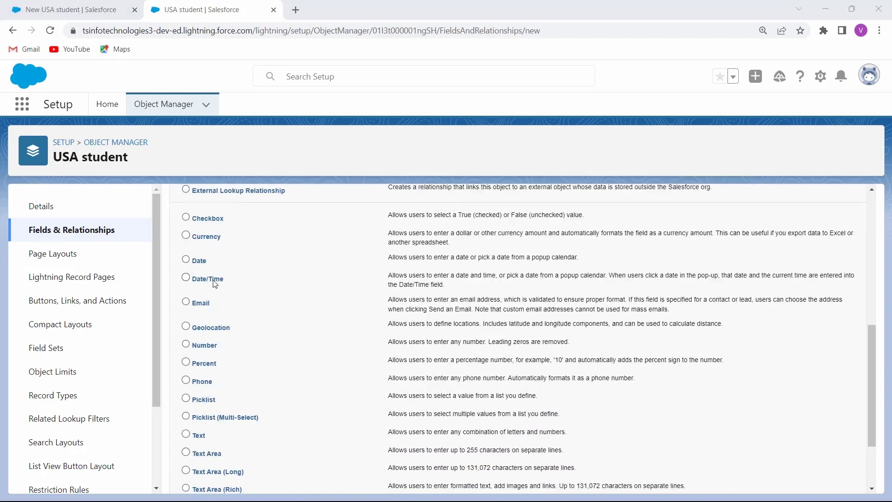
left_click(187, 436)
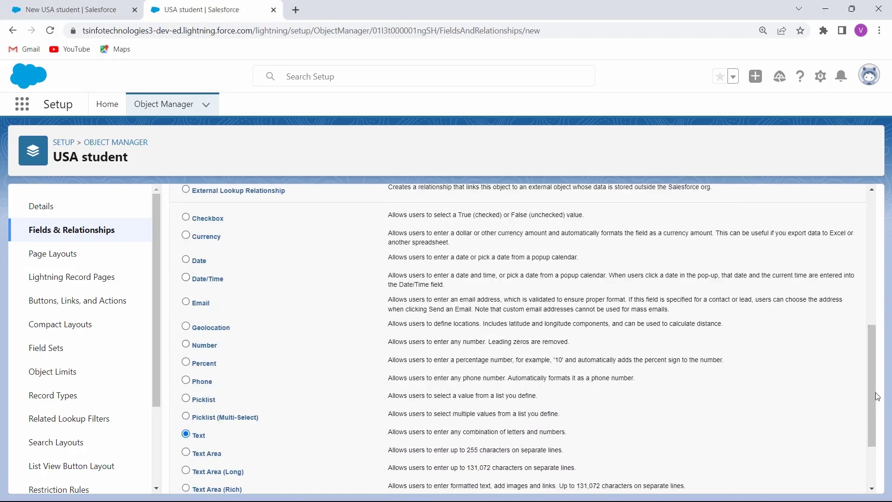
left_click_drag(878, 395, 877, 460)
left_click(822, 479)
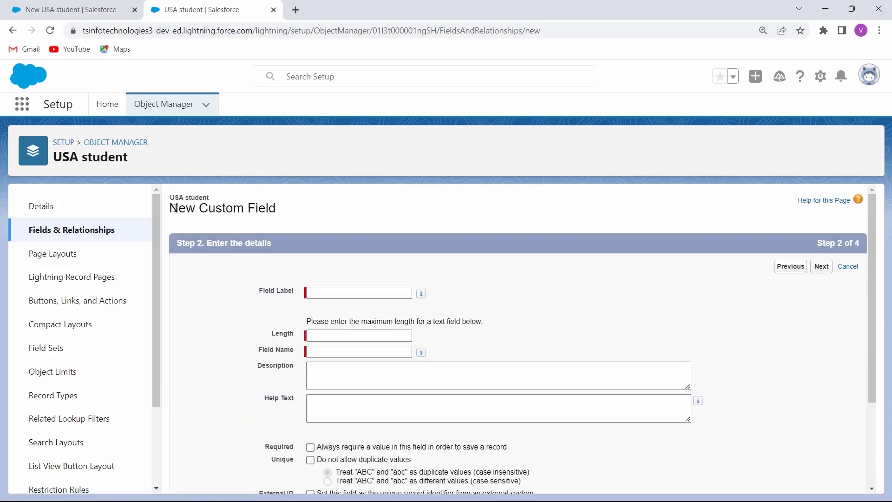
Set the Text field's label to 'Student email' and its length to 20.
left_click_drag(171, 210, 274, 221)
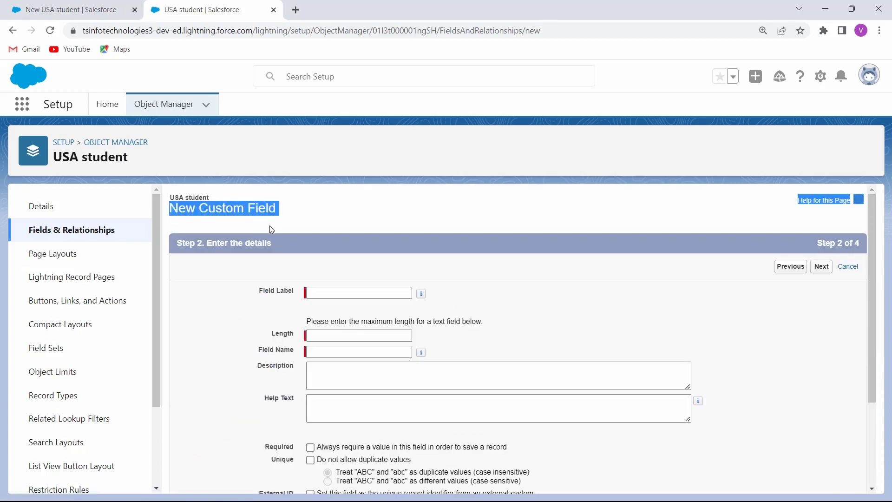
left_click(317, 290)
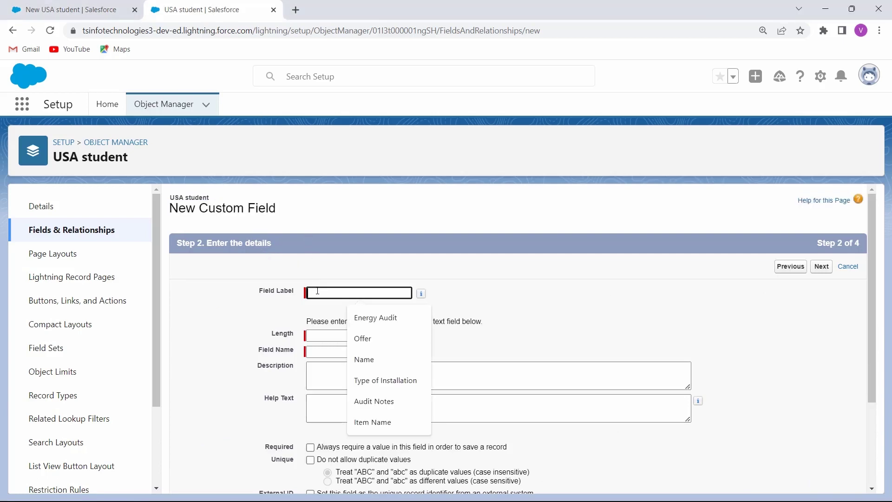
type("St")
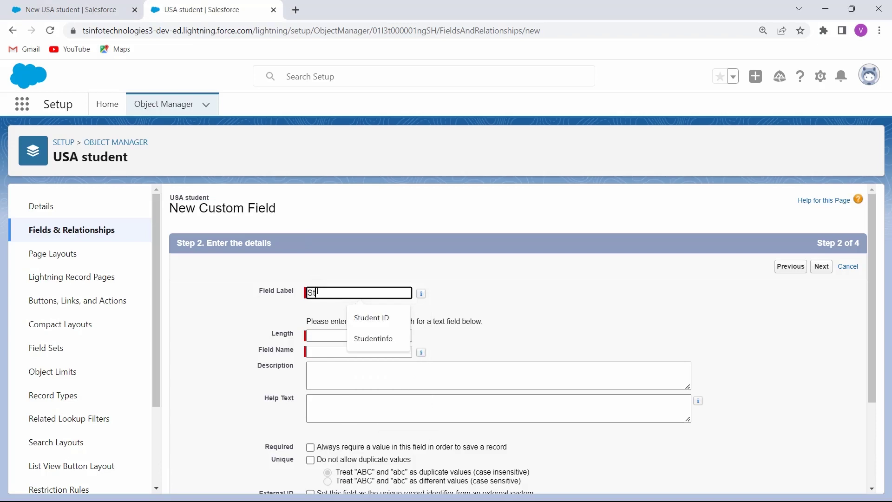
type("udent email")
left_click(340, 335)
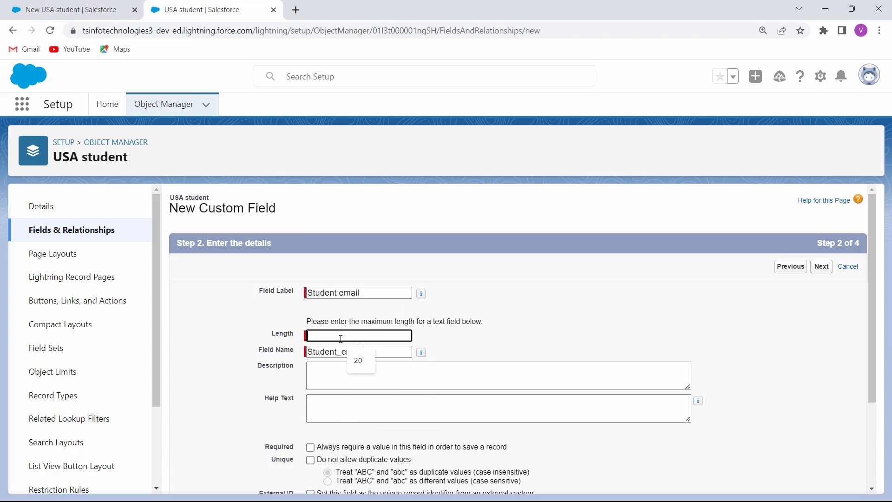
type("20")
scroll(873, 280, "down", 3)
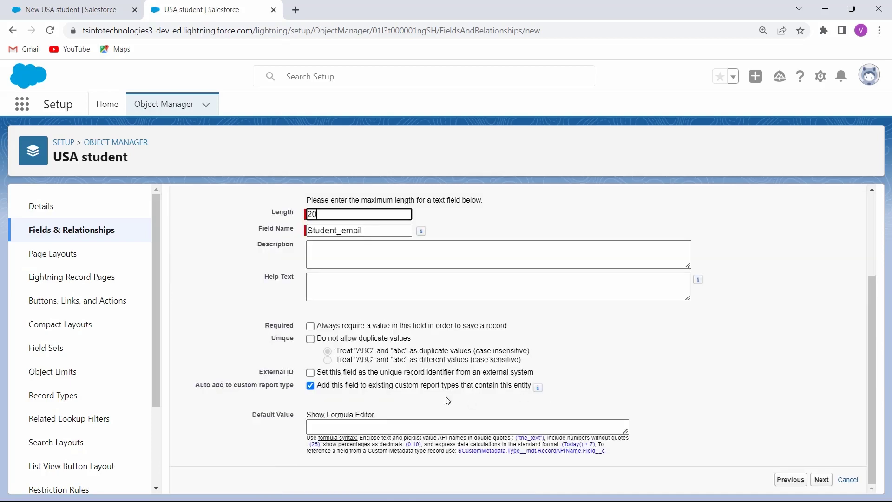
left_click(822, 480)
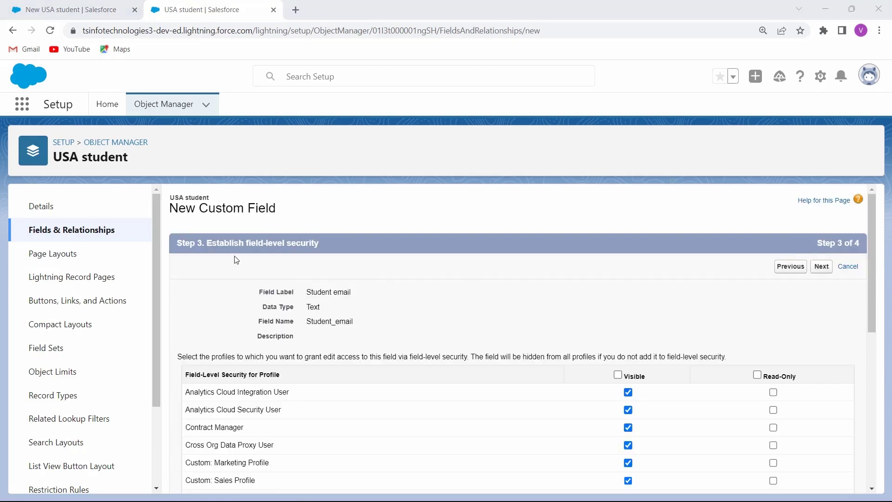
Save the Student email field with default profile access, keeping USA student Layout included.
scroll(873, 284, "down", 5)
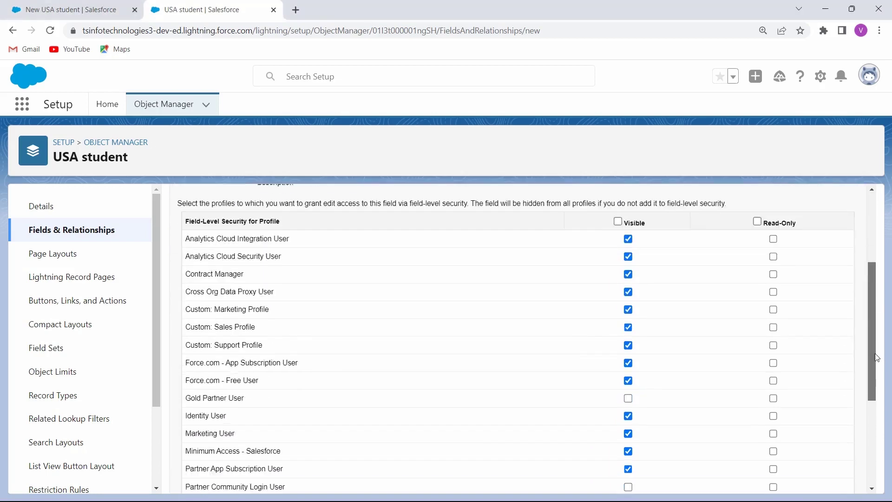
scroll(831, 272, "up", 4)
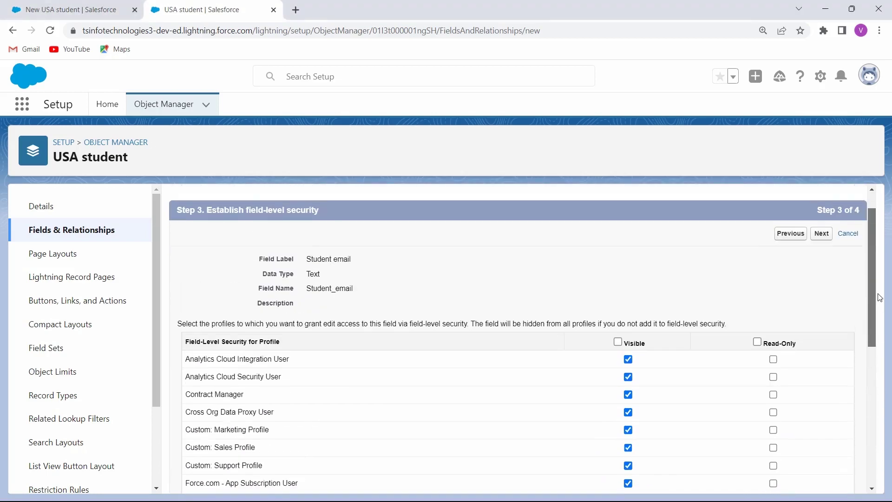
left_click(821, 235)
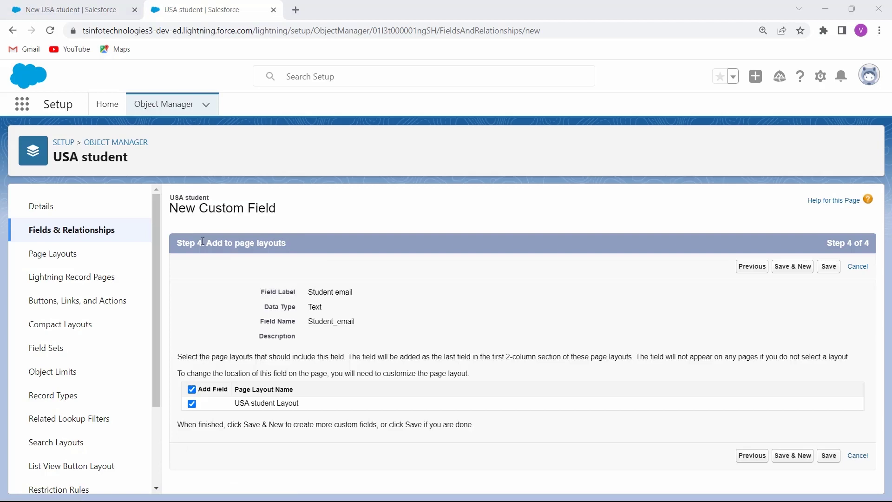
left_click_drag(203, 241, 331, 236)
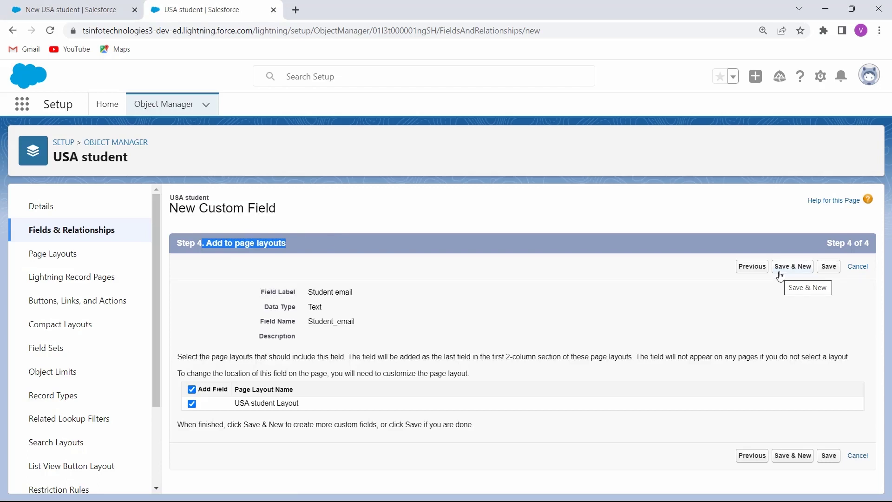
left_click(825, 272)
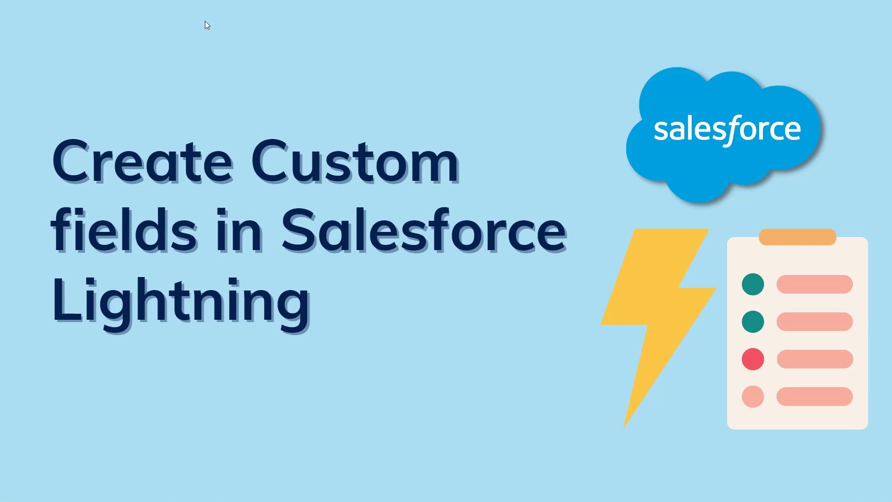
Advance to the Salesforce Classic title slide and switch back to Salesforce Setup.
key("Right")
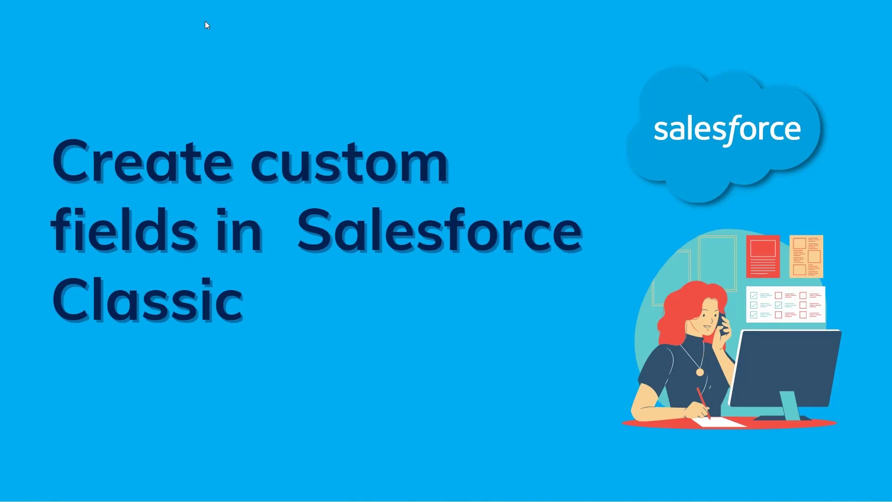
key("alt+Tab")
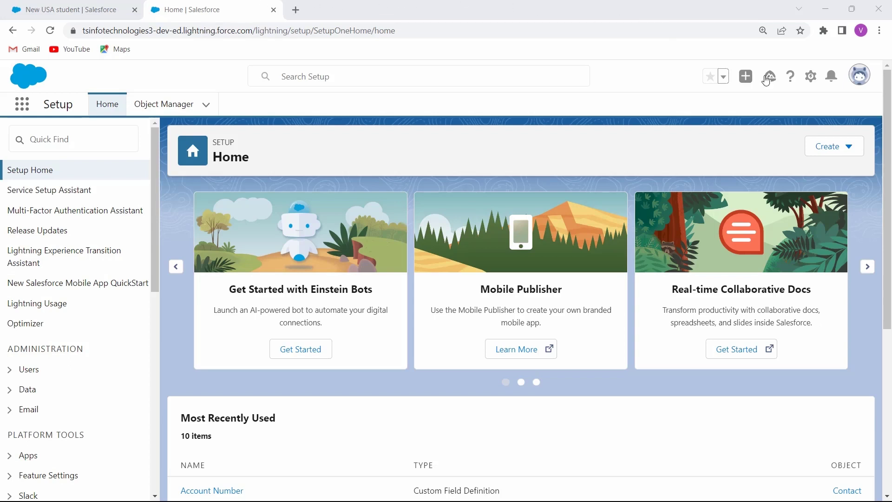
Switch to Salesforce Classic from the profile avatar menu.
left_click(865, 83)
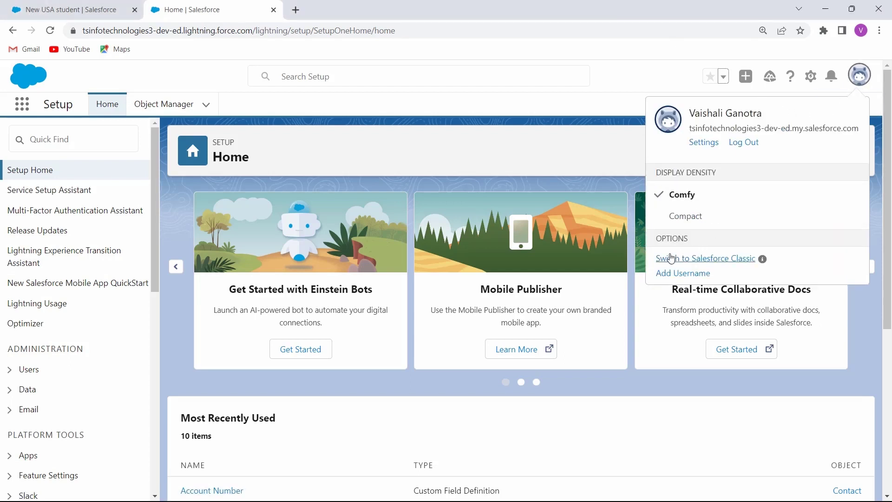
left_click(713, 262)
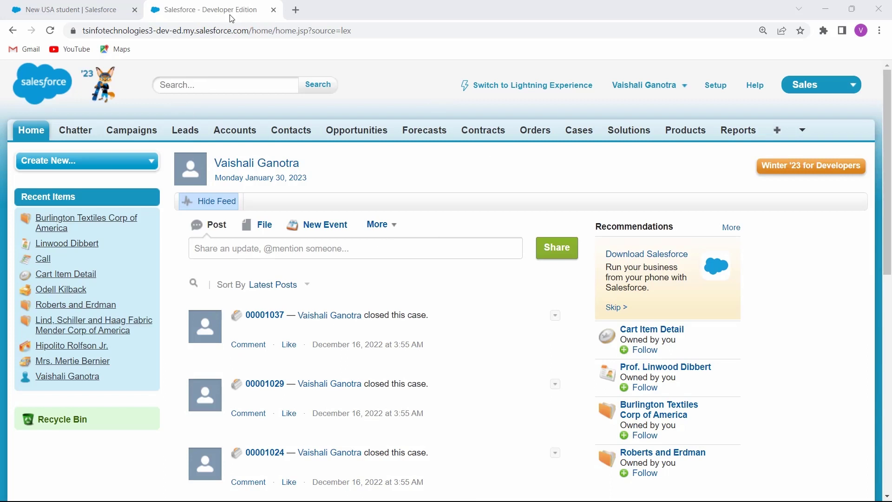
Open the USA student object from Classic Setup's Build > Create > Objects list.
left_click(713, 88)
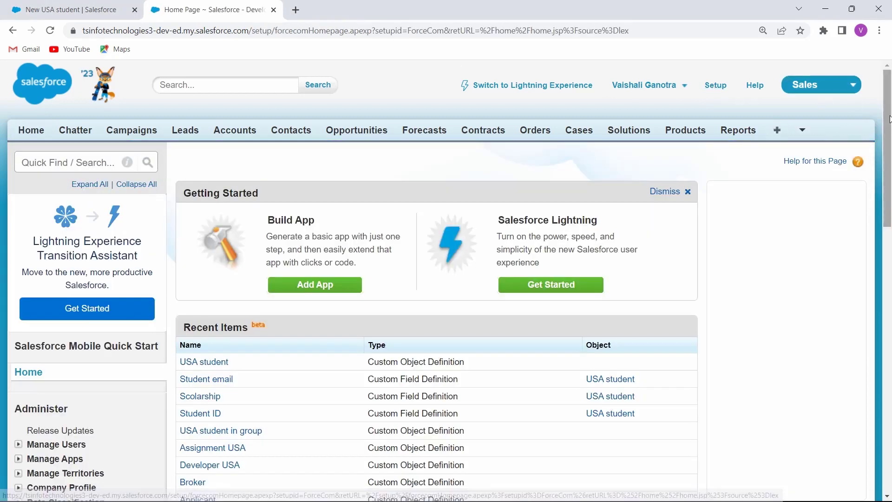
left_click_drag(889, 120, 866, 277)
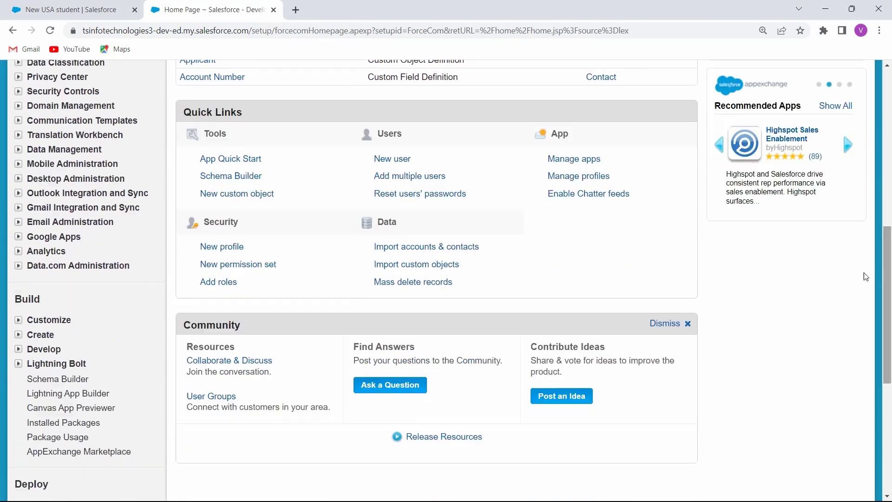
left_click(19, 335)
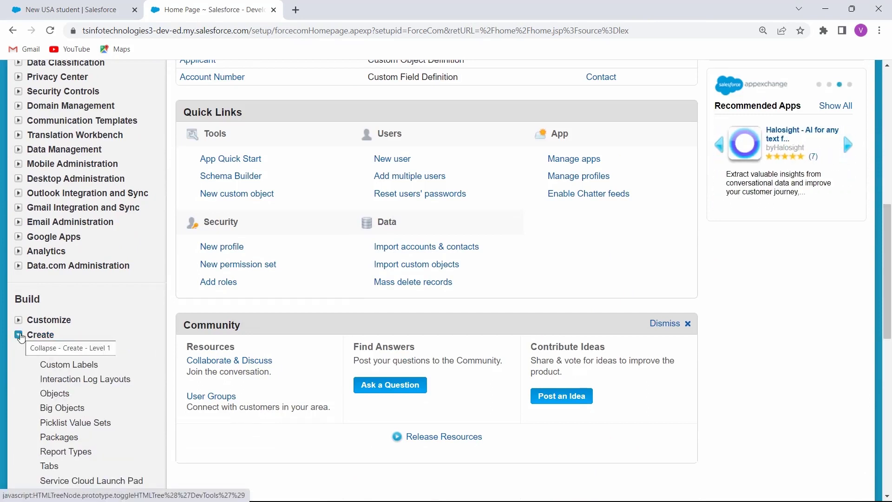
left_click(55, 394)
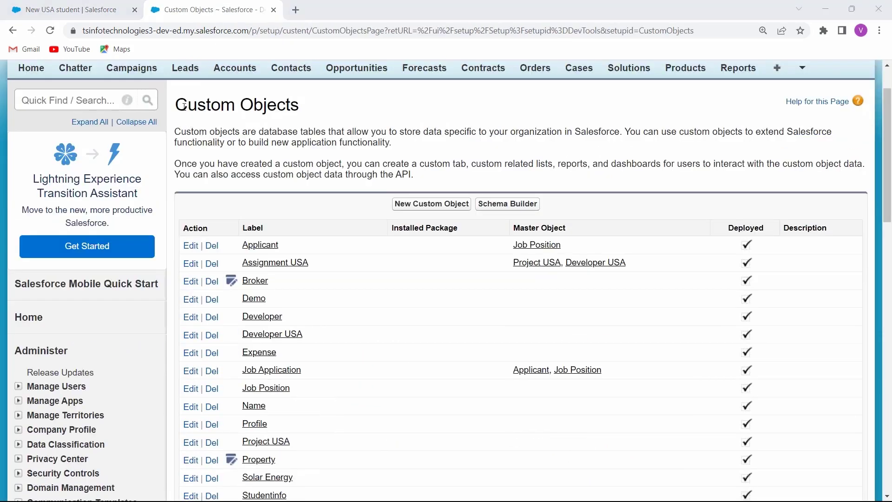
left_click_drag(180, 105, 302, 111)
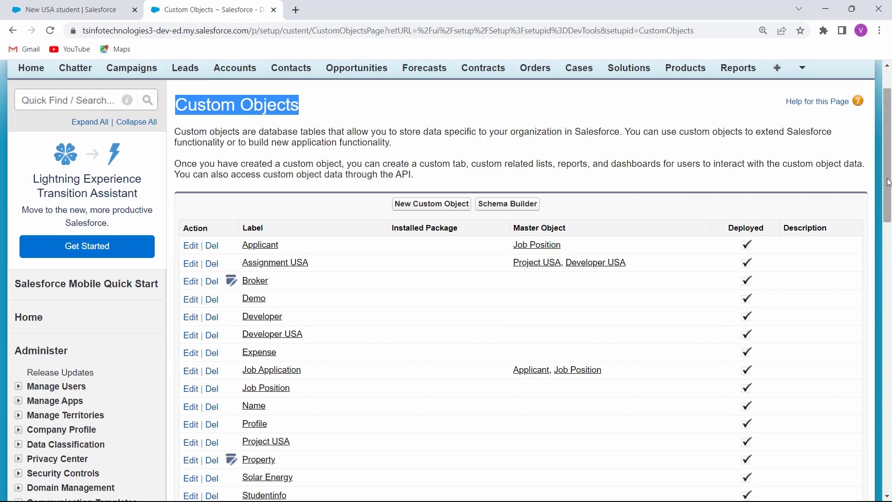
left_click_drag(884, 180, 889, 320)
scroll(378, 225, "up", 1)
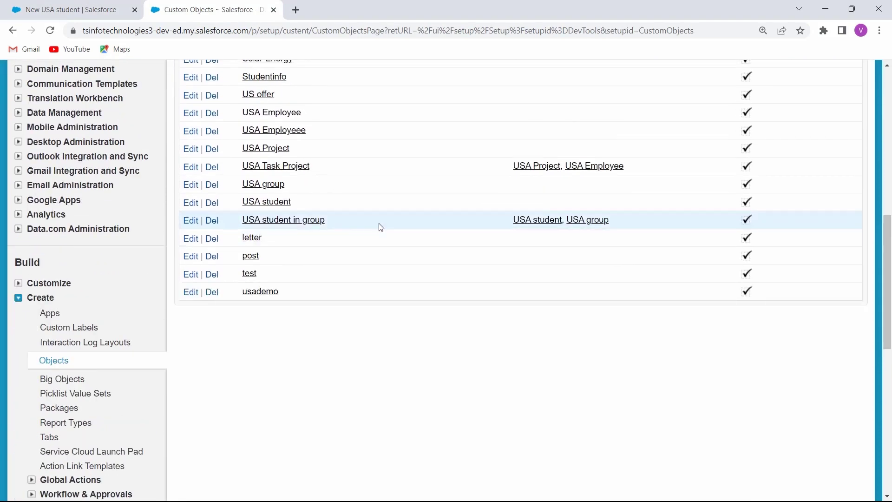
left_click(267, 203)
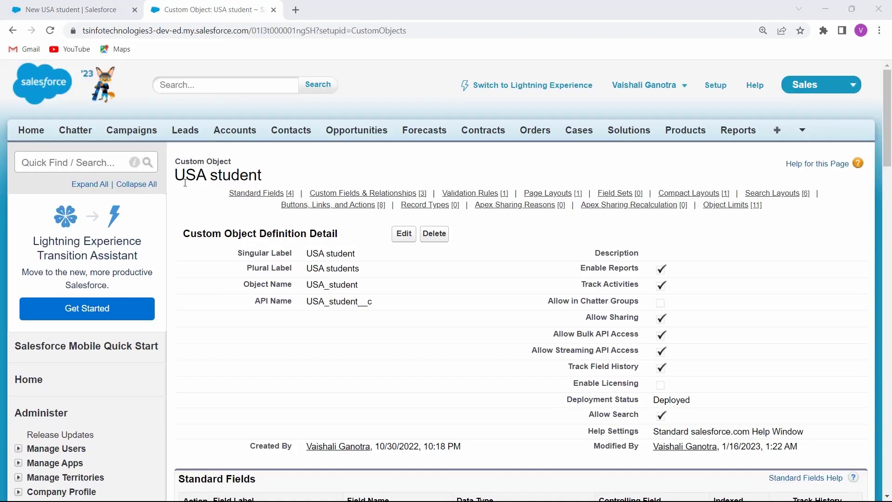
Start a new field from USA student's Custom Fields & Relationships section.
left_click_drag(179, 175, 269, 176)
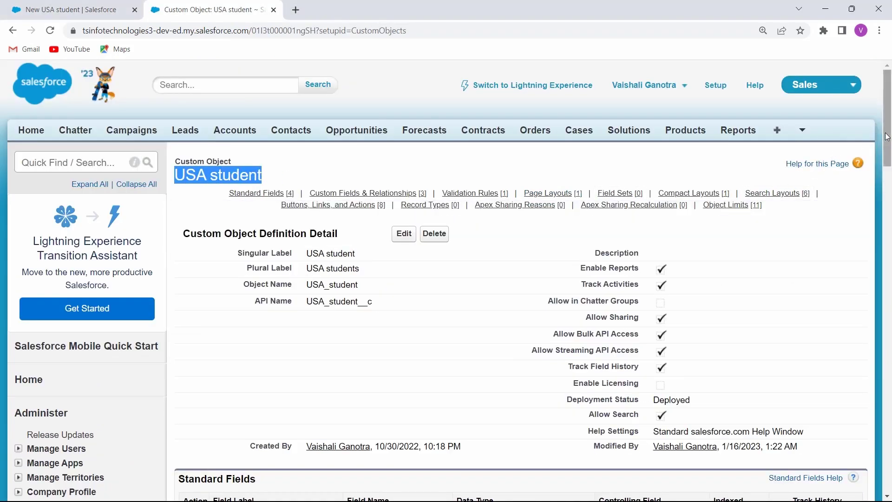
left_click_drag(888, 136, 888, 227)
left_click_drag(181, 187, 350, 182)
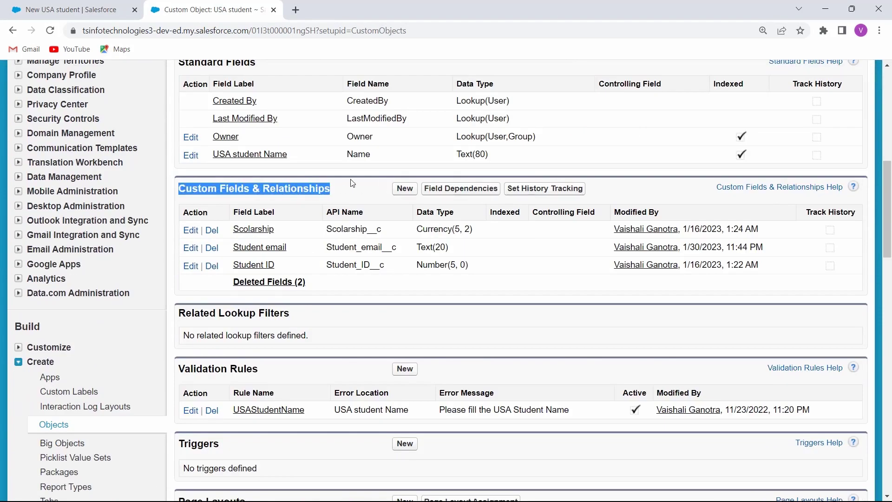
left_click(396, 192)
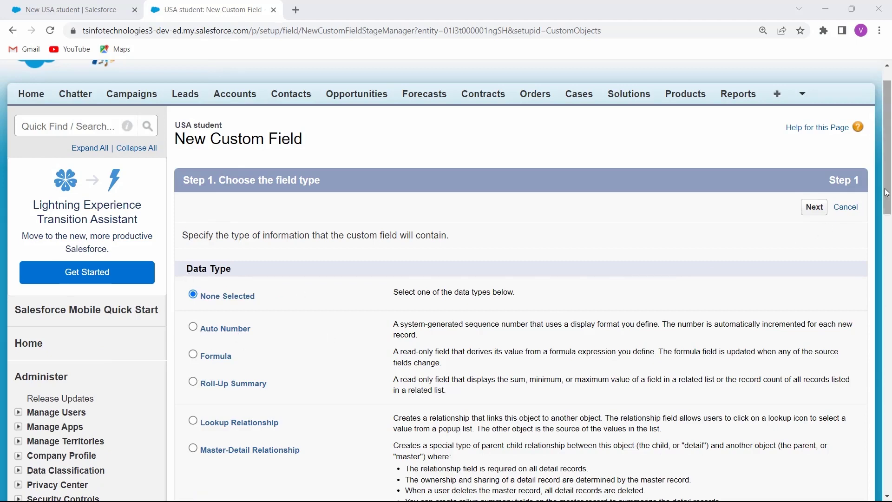
Choose the Number data type and continue to the field details step.
left_click_drag(888, 190, 890, 319)
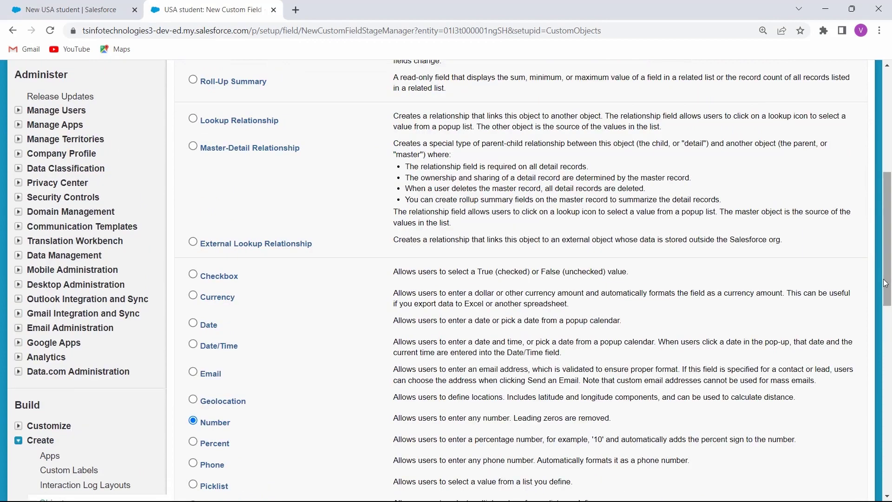
left_click_drag(884, 292, 884, 404)
left_click(813, 344)
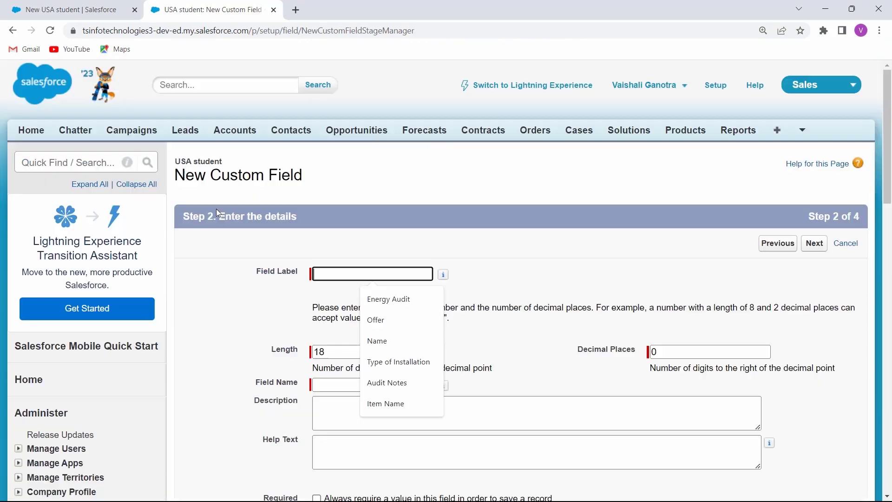
left_click(215, 210)
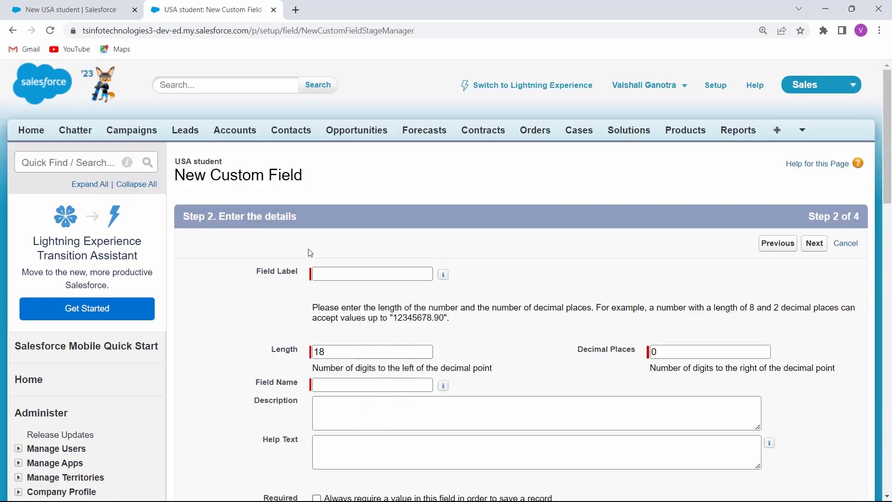
Label the field 'StudentContact' with description 'This tab is used to create a student contact'.
left_click(329, 276)
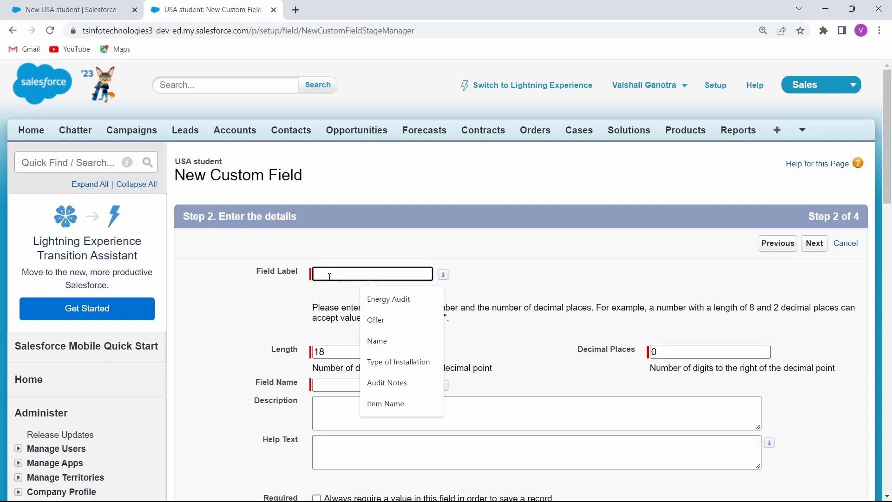
type("St")
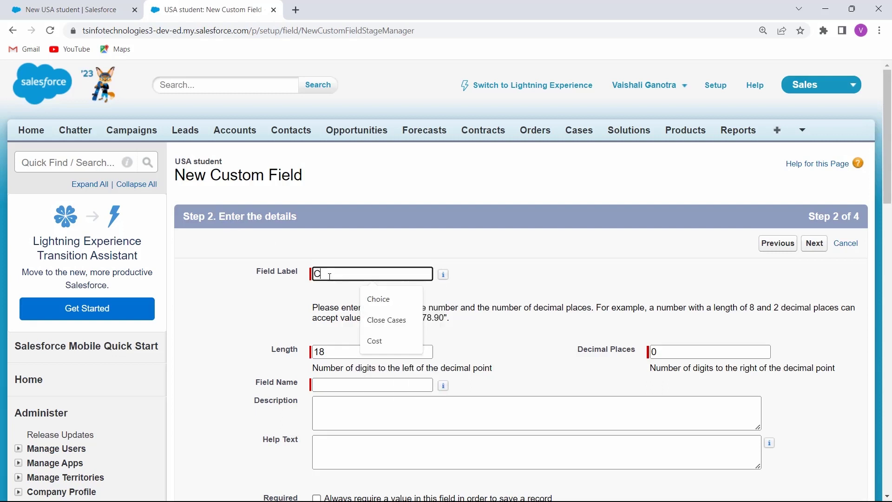
type("udentContact")
key("Tab")
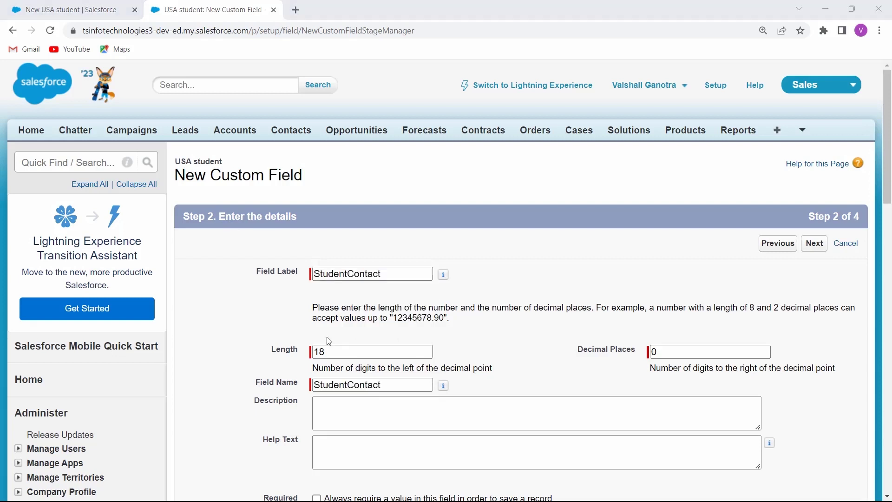
left_click(342, 406)
type("This tab ")
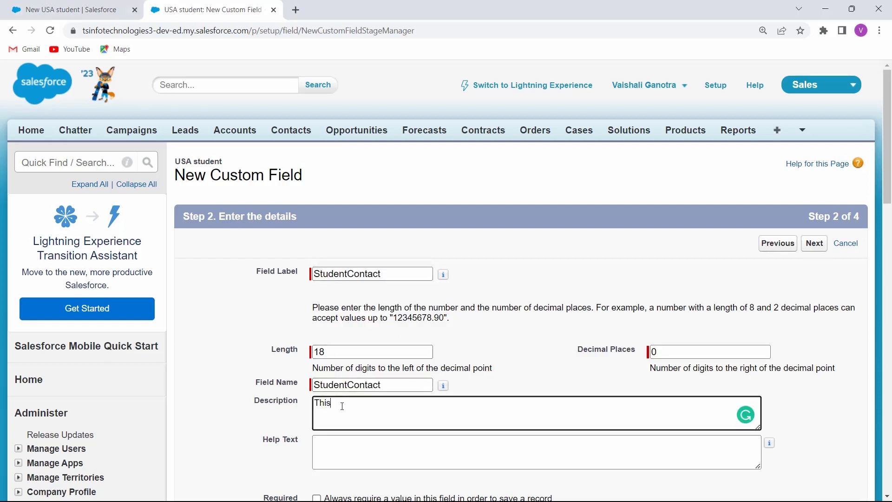
type("is used to create a student contact field")
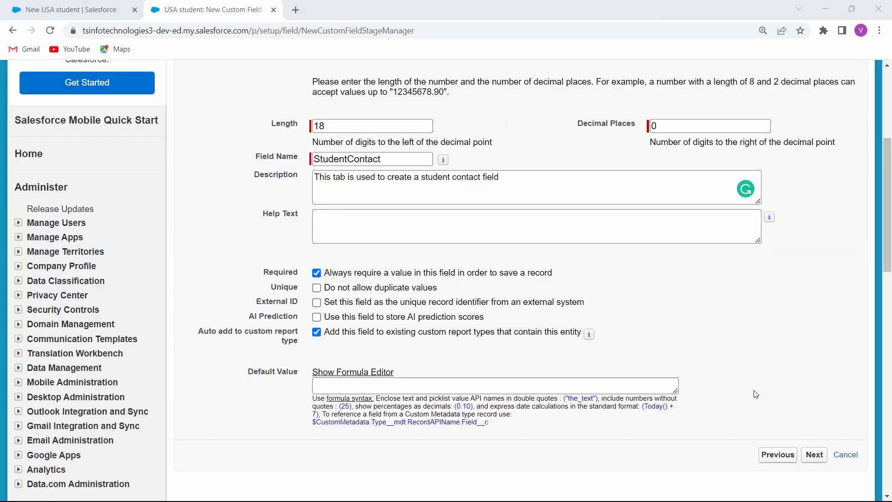
left_click(813, 454)
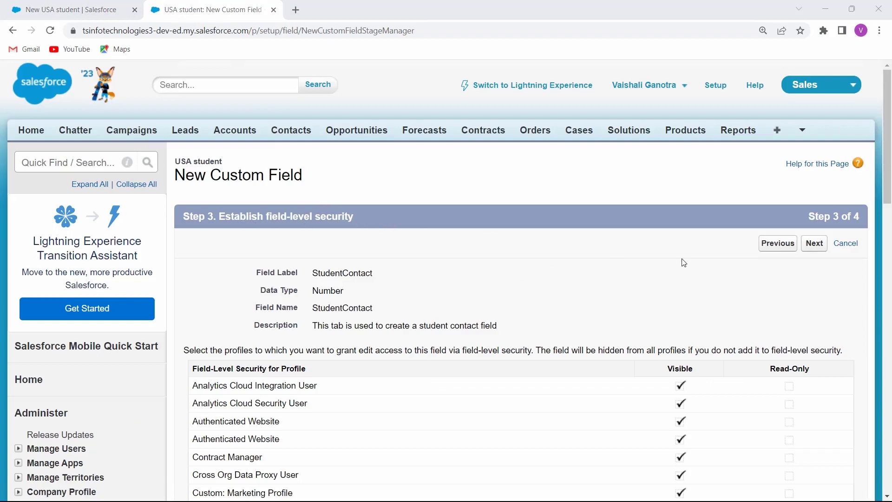
Accept the default StudentContact visibility for all profiles and continue to the page layout step.
left_click_drag(888, 191, 890, 383)
left_click(807, 401)
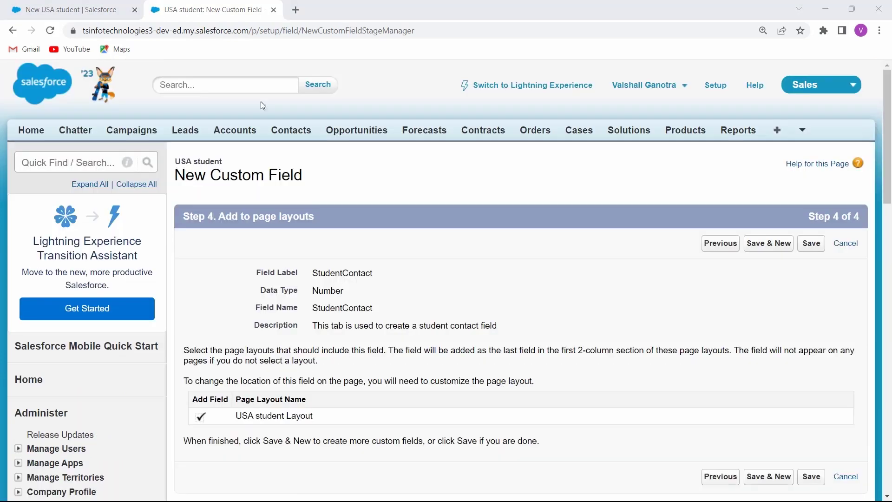